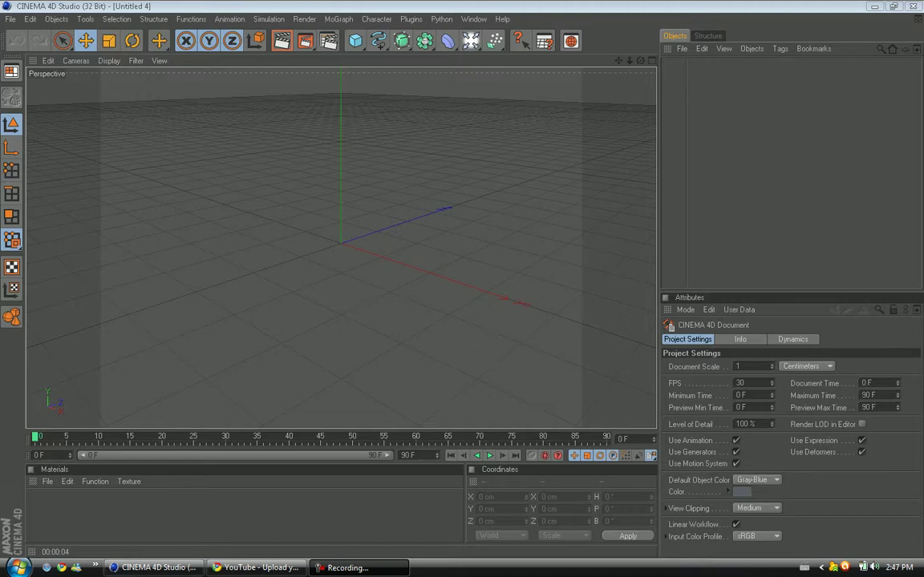
click(245, 568)
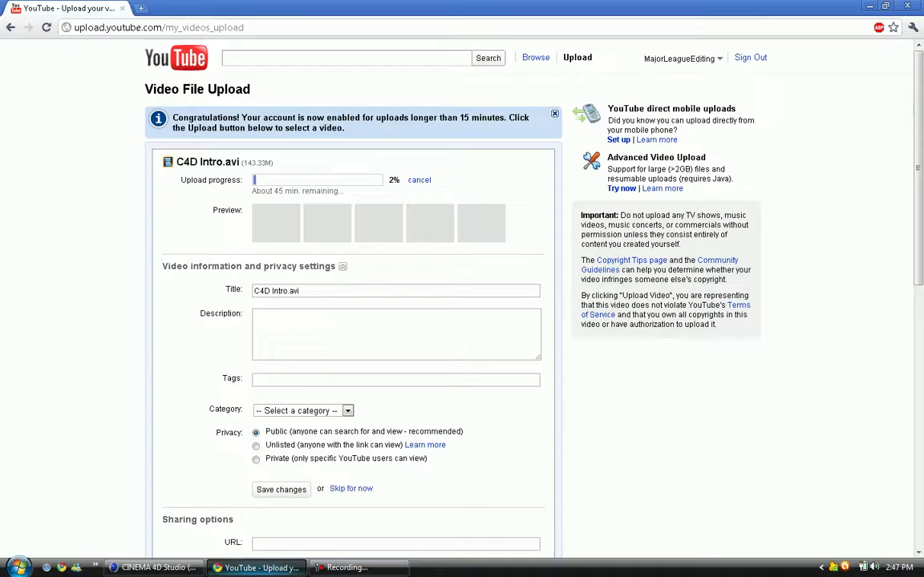
click(246, 568)
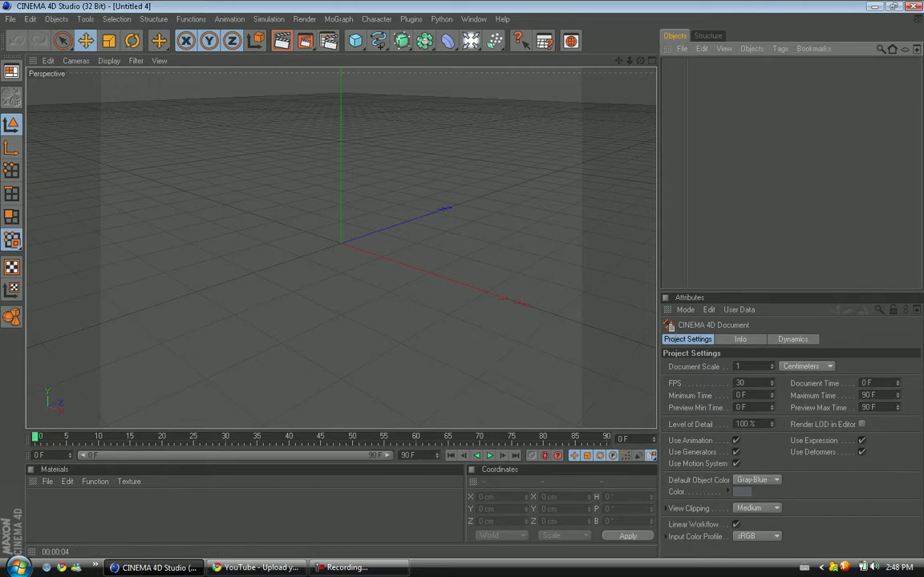
Step: Set the custom number of render threads to 7 in the Renderer preferences
click(30, 18)
click(56, 248)
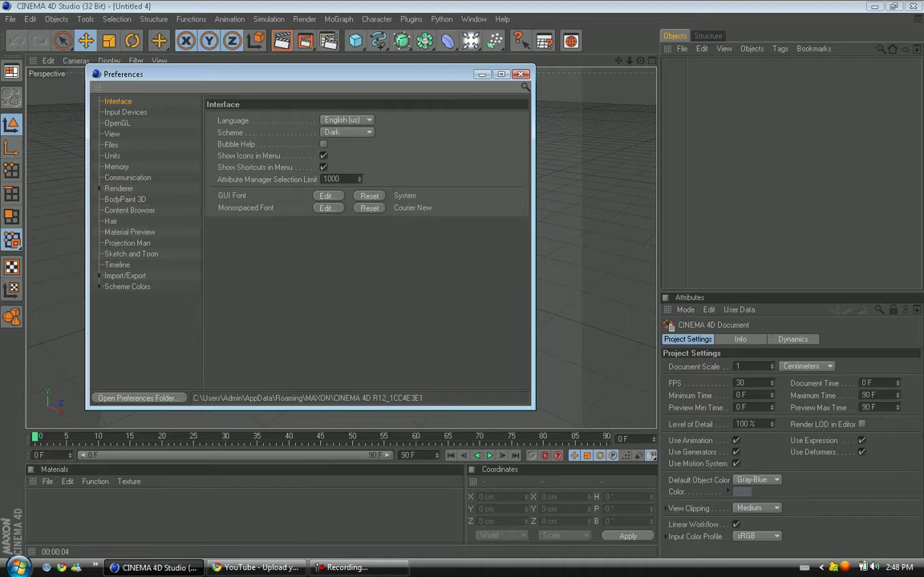
click(99, 188)
click(118, 189)
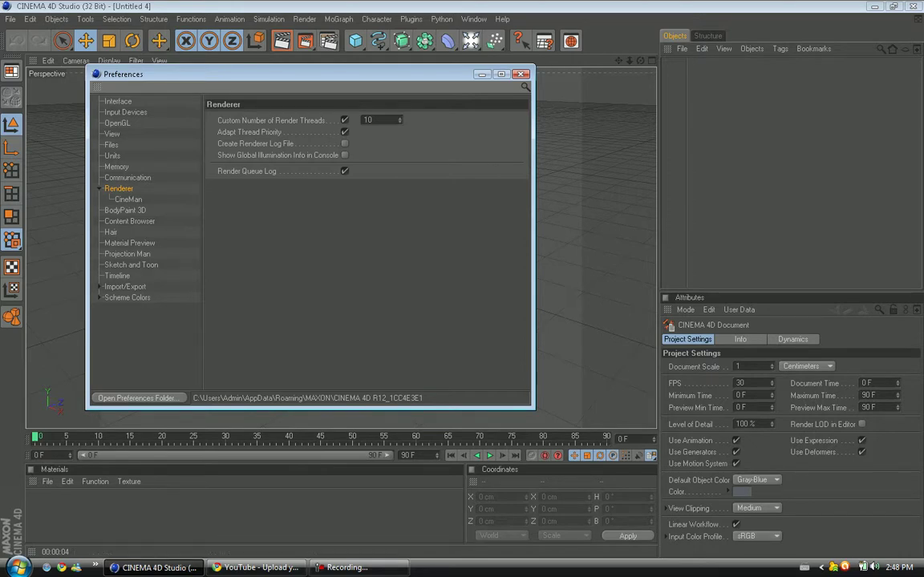
key(BackSpace)
key(BackSpace)
text(7)
Step: Examine the Picture Viewer memory and renderer displacement limits in the Memory preferences
click(116, 167)
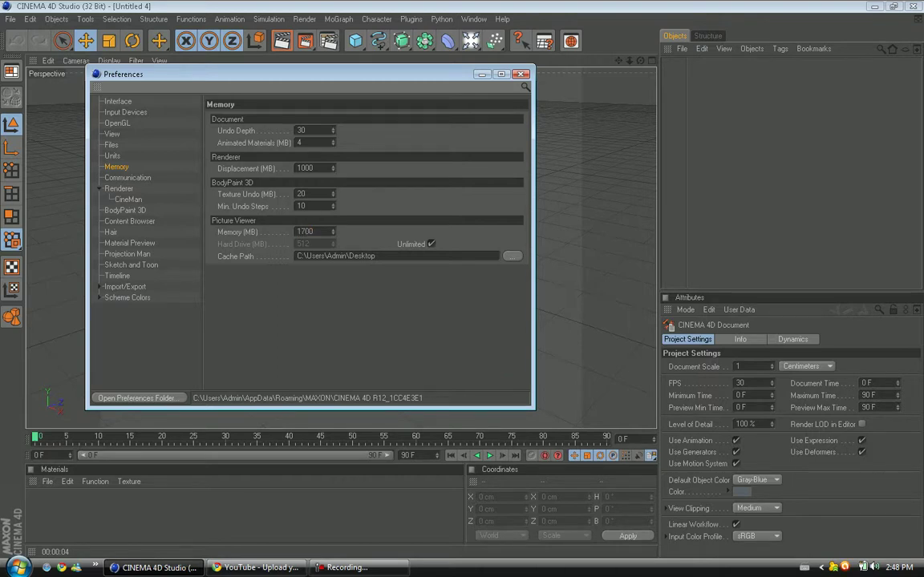
double_click(311, 232)
click(313, 232)
drag(313, 232, 296, 231)
click(313, 232)
drag(312, 232, 304, 232)
click(304, 232)
drag(313, 231, 297, 232)
drag(314, 168, 297, 168)
Step: Look through the Import/Export, Projection Man, Hair and Content Browser preferences, and close the Preferences window
click(125, 287)
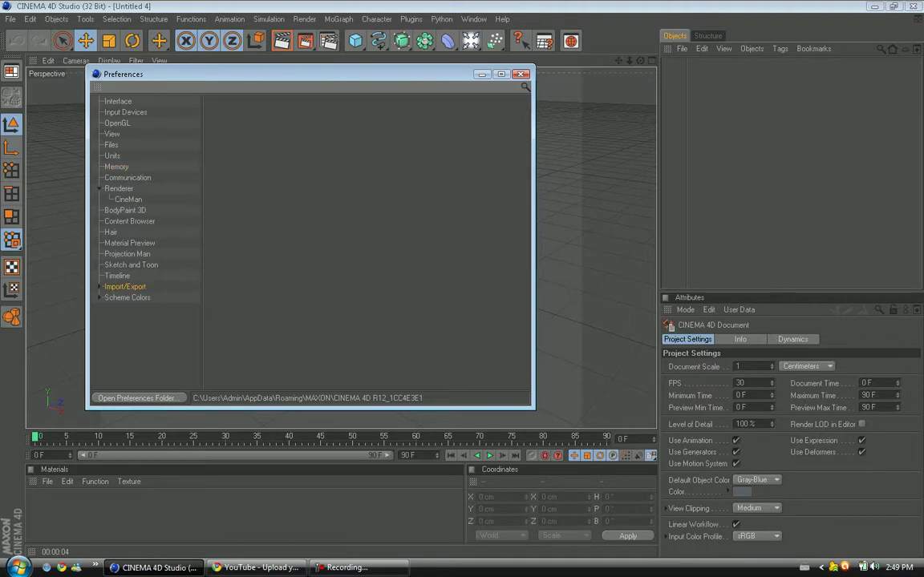
click(127, 254)
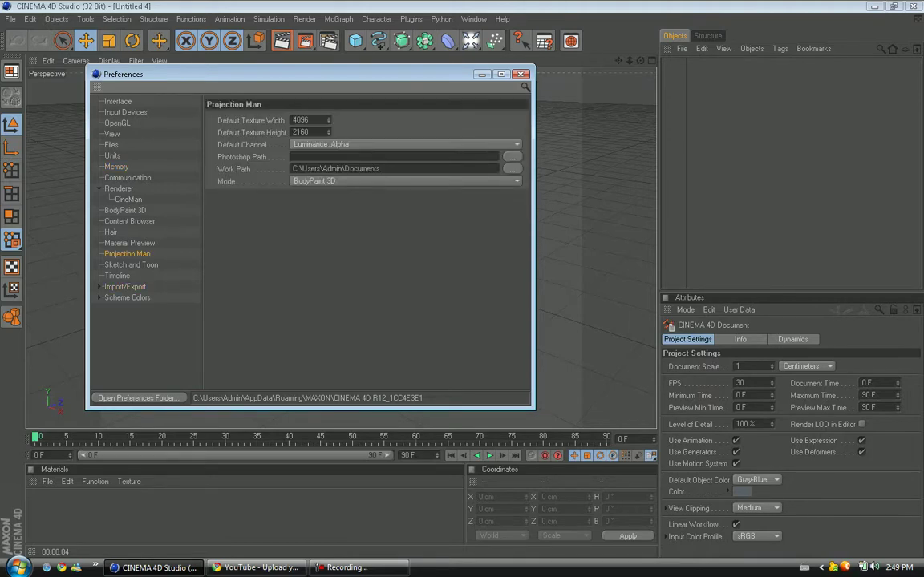
click(110, 233)
click(129, 221)
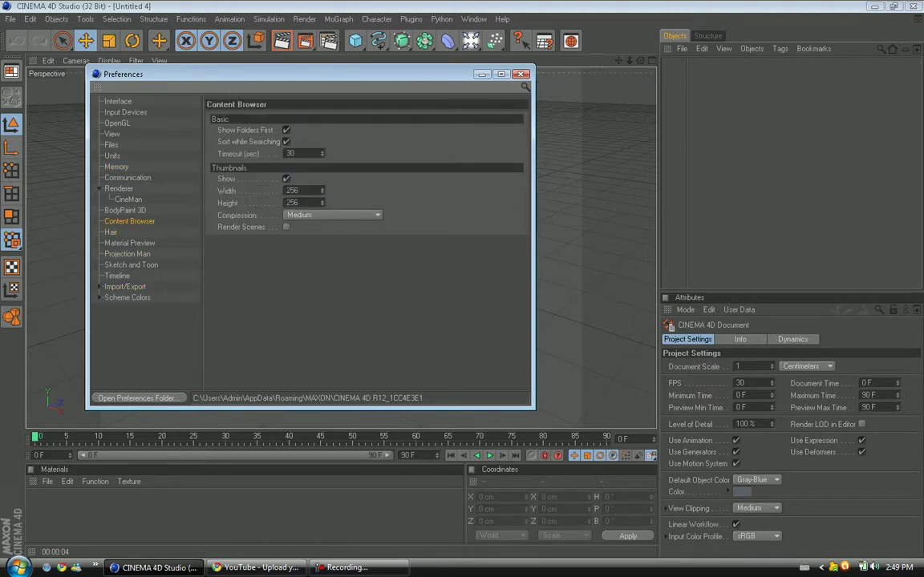
click(521, 74)
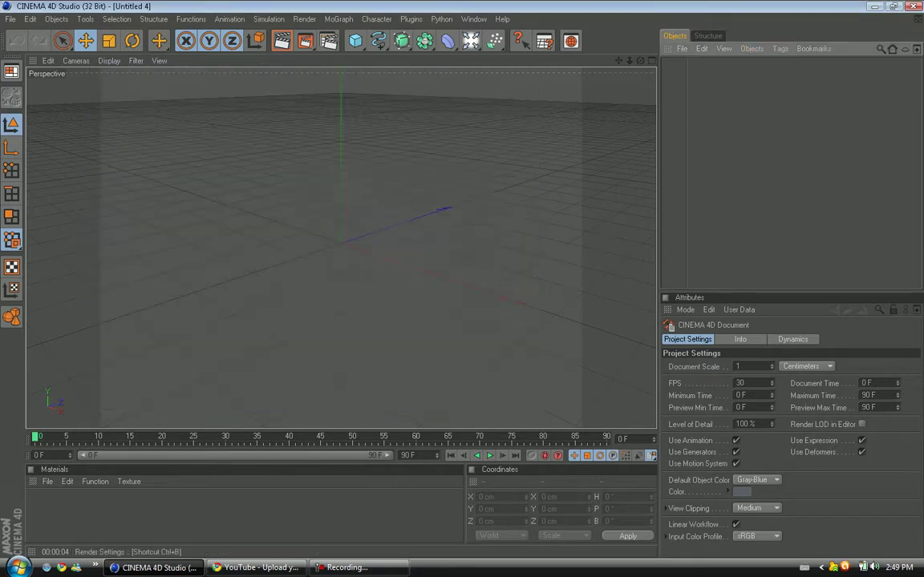
Step: Set the render output size to 300 x 200 pixels with a resolution of 80 DPI
click(328, 41)
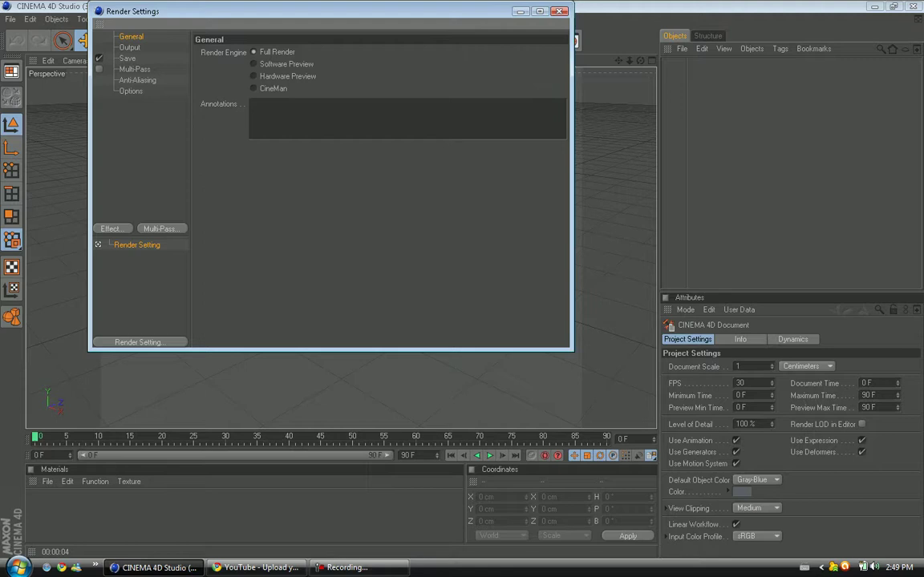
click(129, 47)
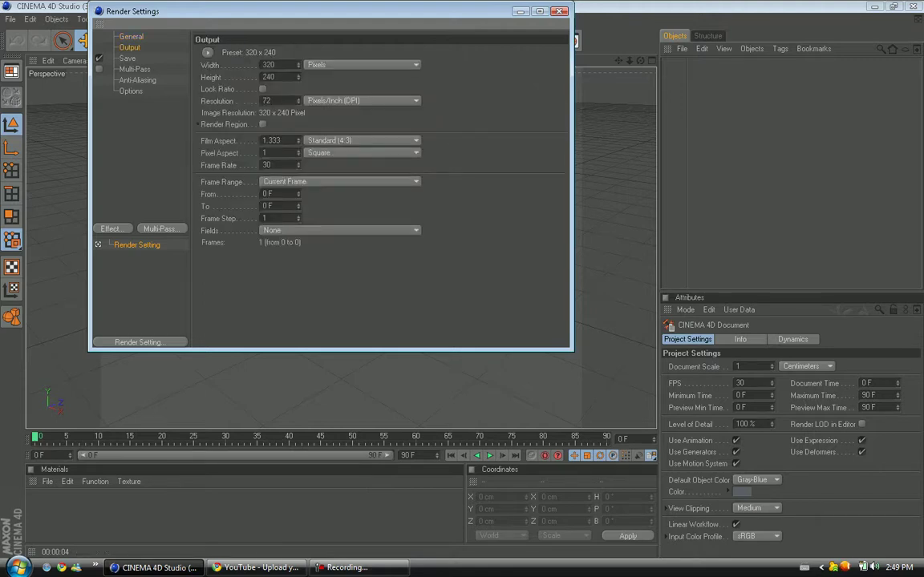
click(275, 65)
text(0)
key(BackSpace)
key(BackSpace)
key(BackSpace)
text(00)
key(Tab)
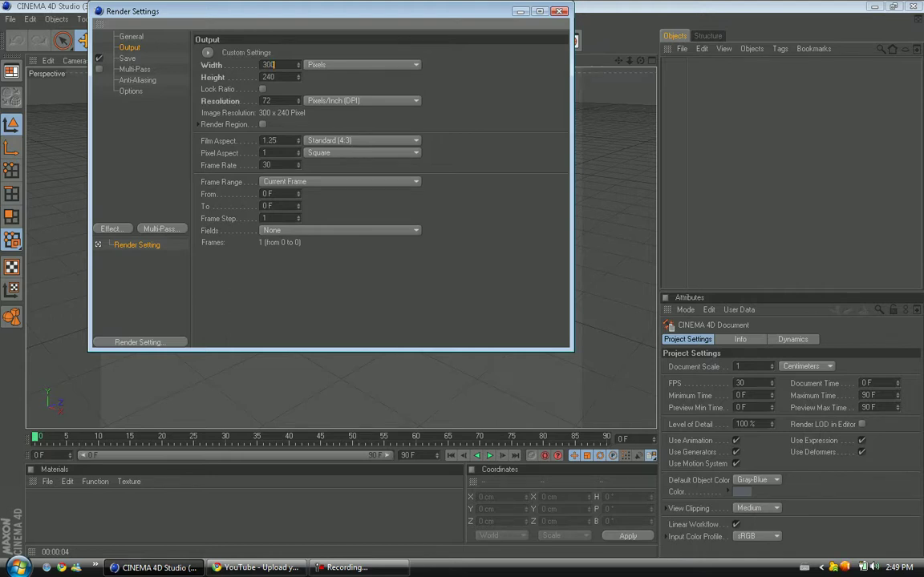
text(200)
key(Tab)
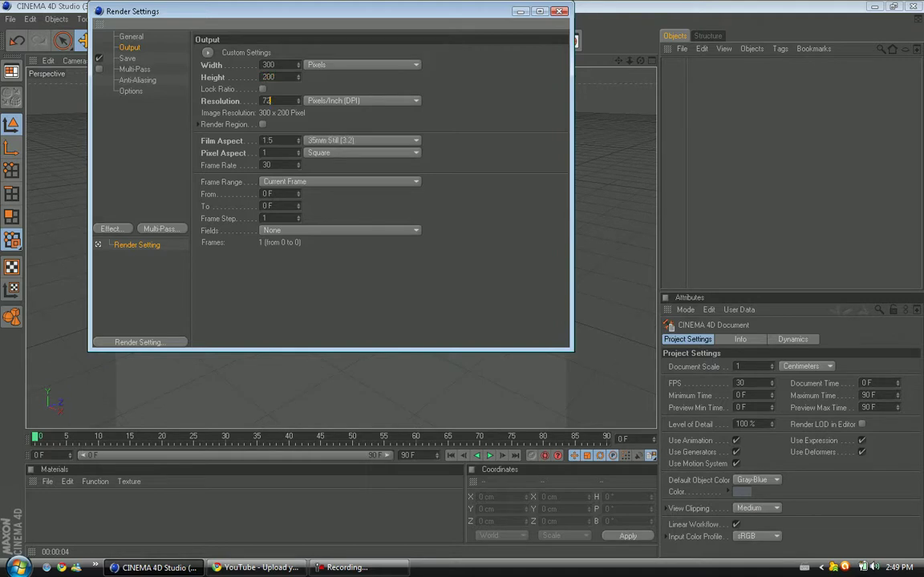
text(800)
key(BackSpace)
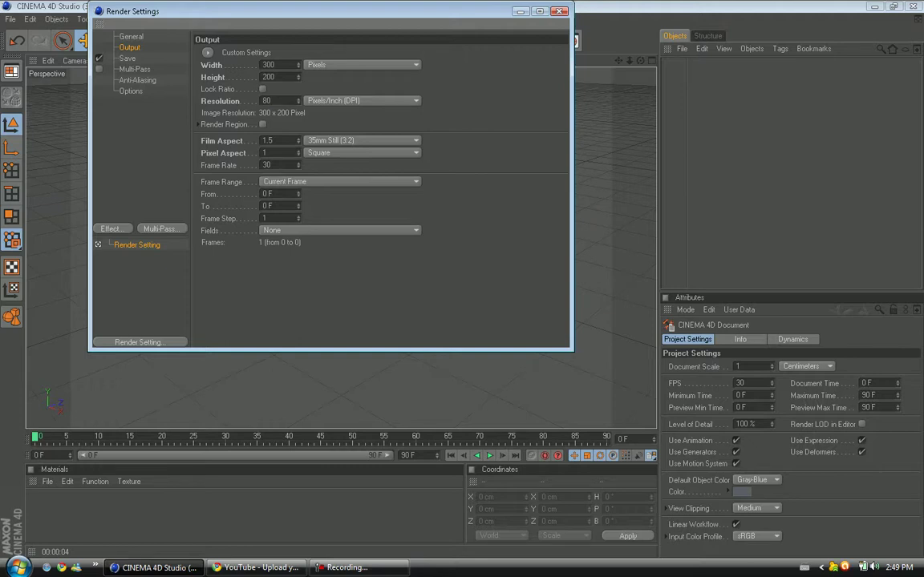
Step: View the available pixel aspect and film aspect presets for the render output
click(361, 152)
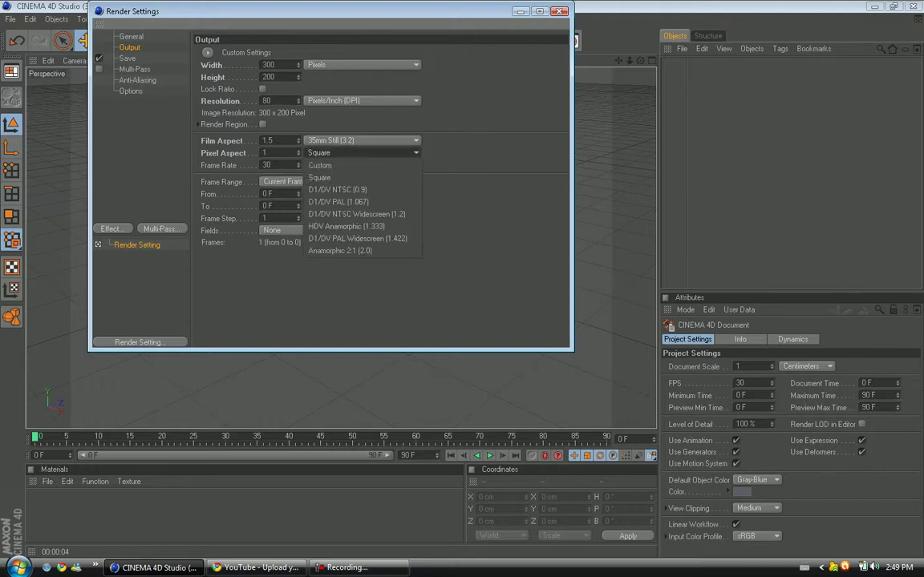
click(362, 153)
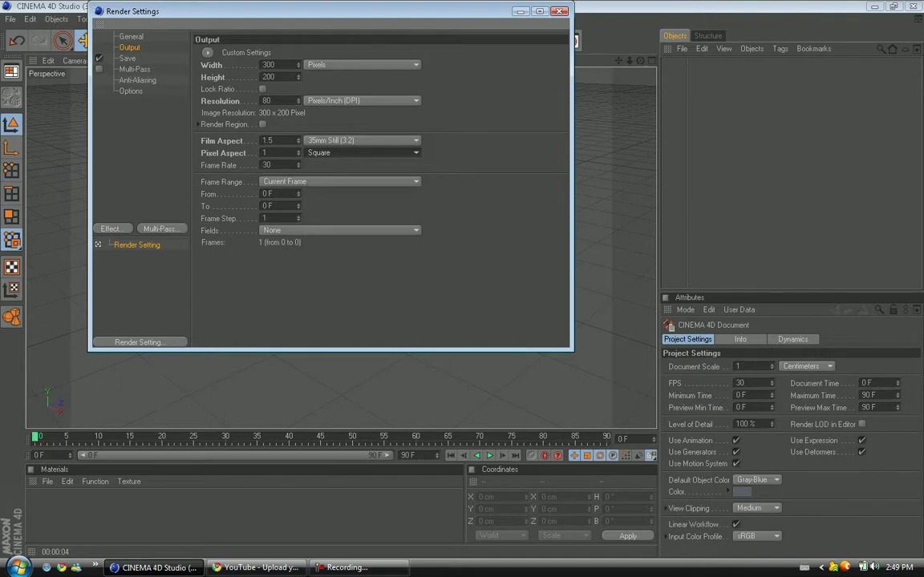
click(361, 141)
click(362, 140)
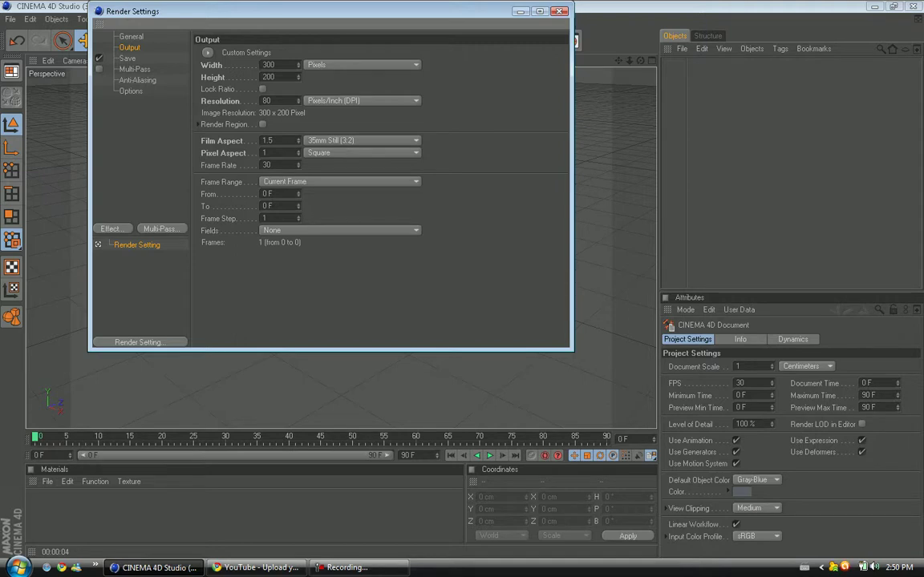
Step: Set the file format for saved regular render images to PNG
click(128, 58)
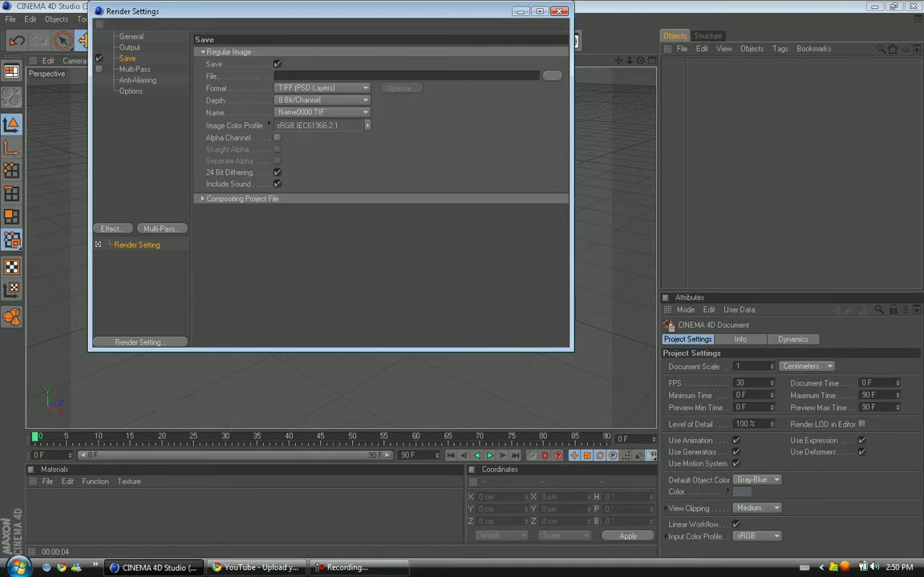
click(551, 75)
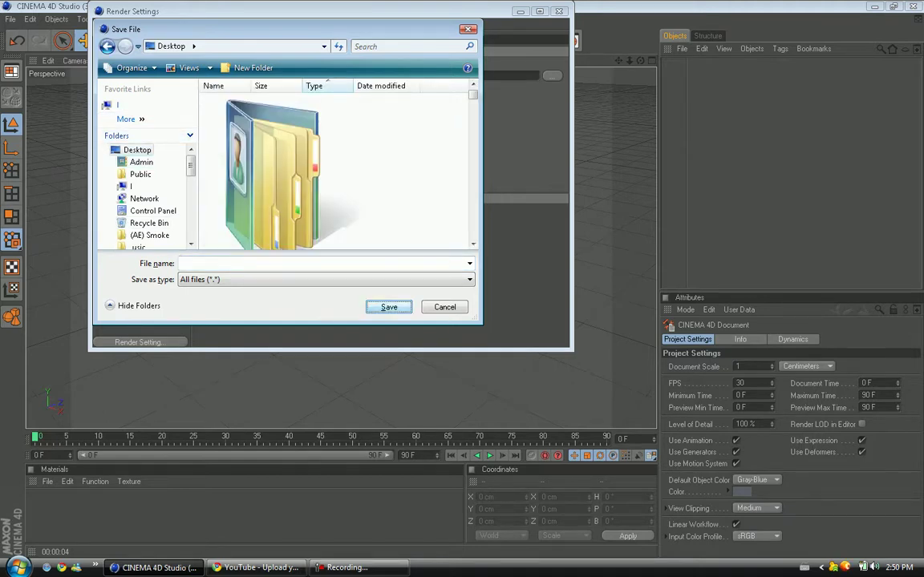
click(445, 307)
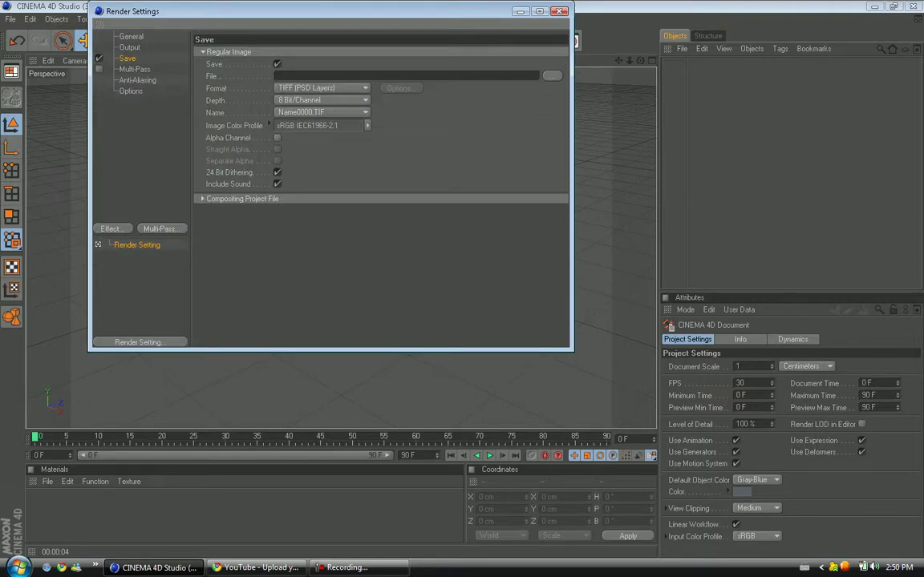
click(321, 88)
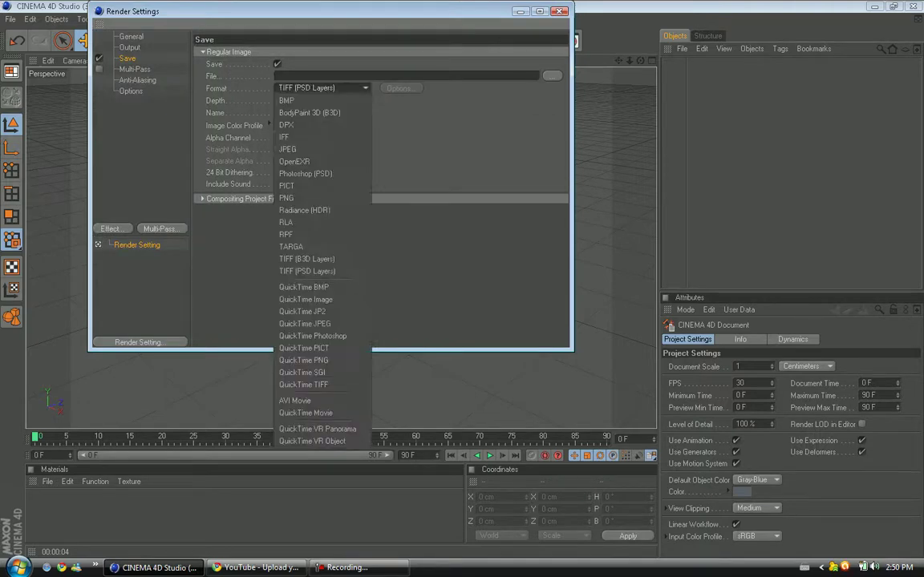
click(321, 89)
click(322, 88)
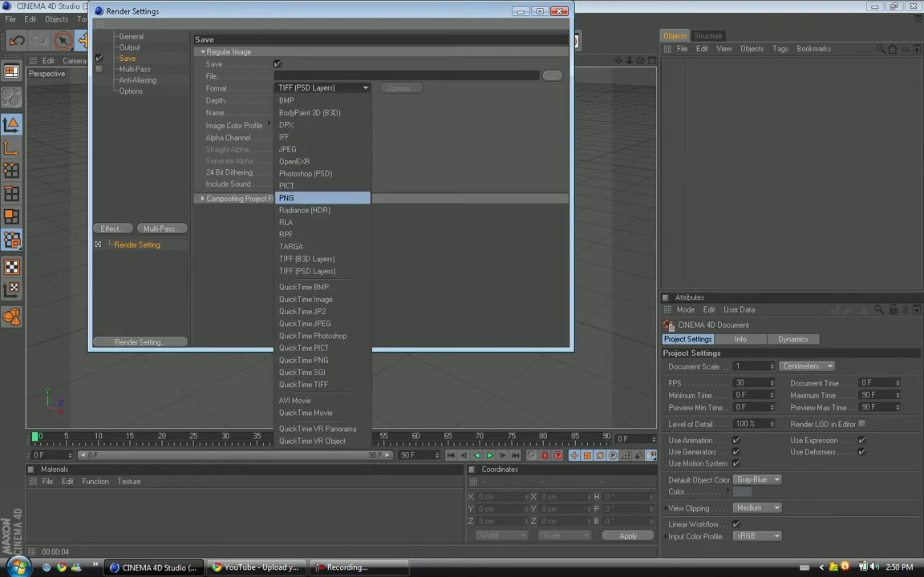
click(305, 198)
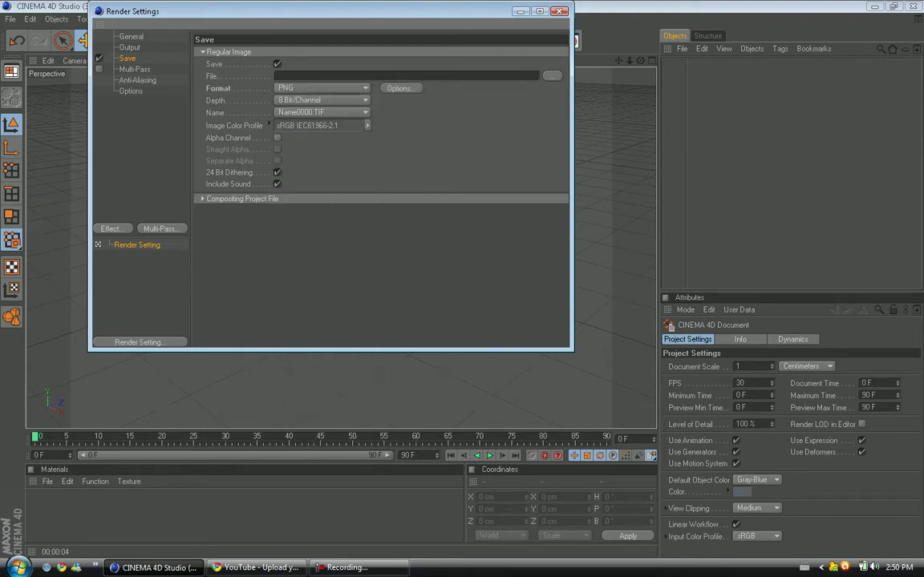
Step: Enable the alpha channel for the saved image and set its depth to 16 Bit/Channel
click(278, 138)
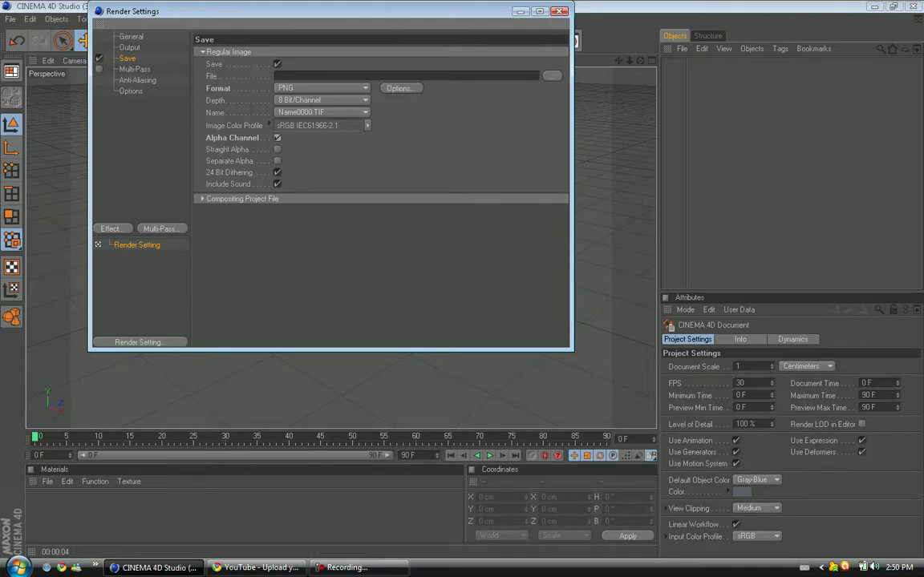
click(321, 100)
click(304, 125)
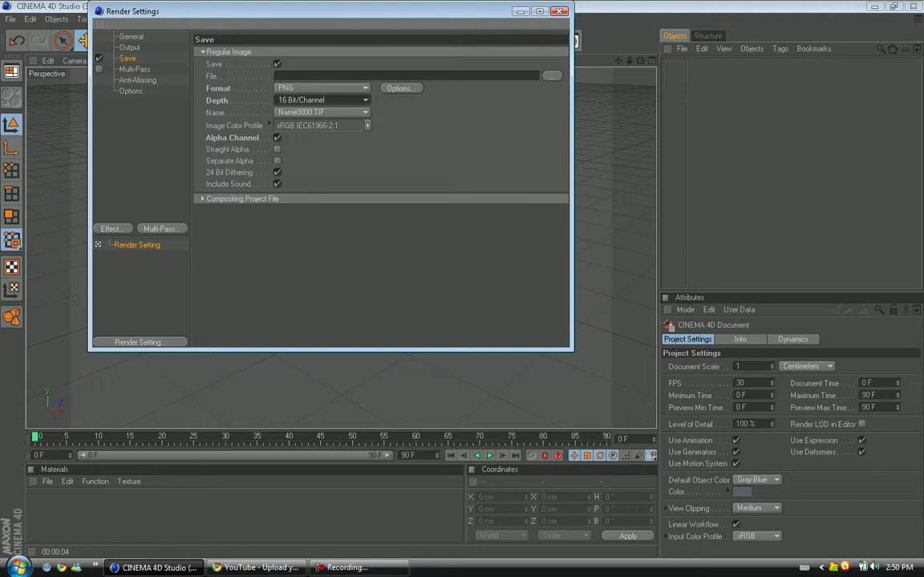
Step: Set the render's anti-aliasing mode to Best and check the available maximum levels
click(134, 69)
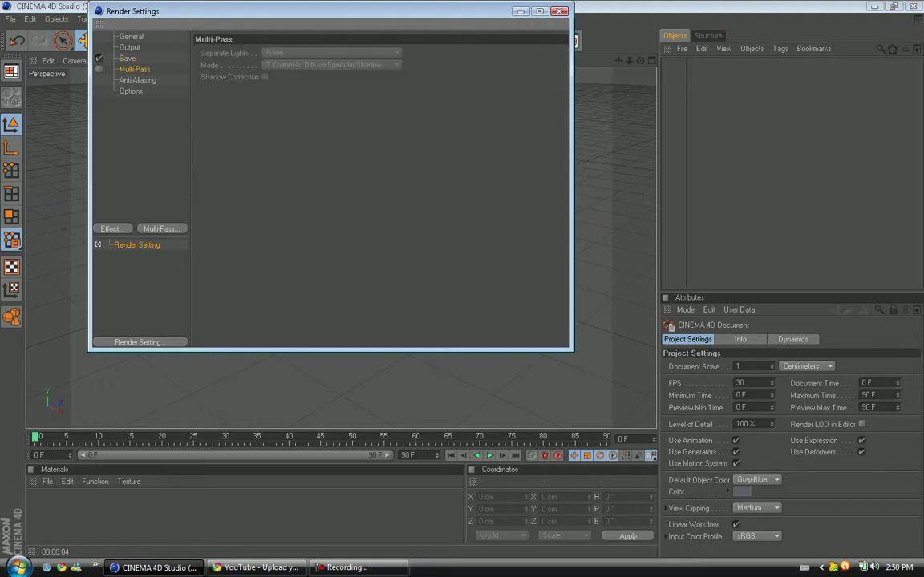
click(138, 80)
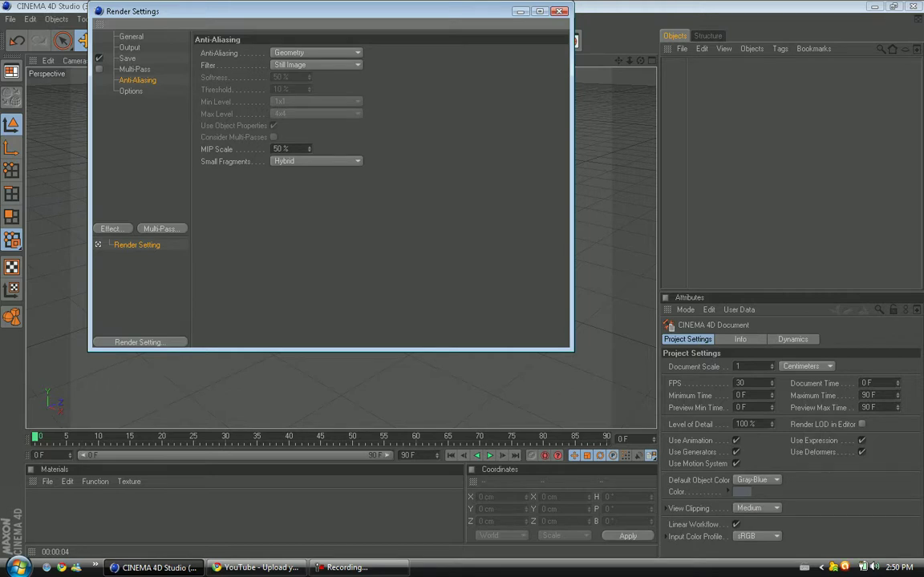
click(317, 52)
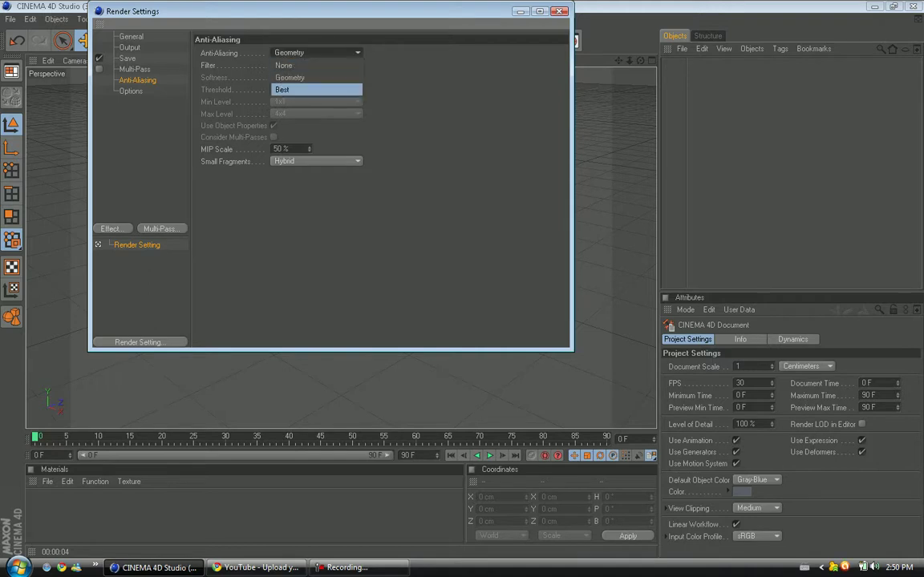
click(317, 89)
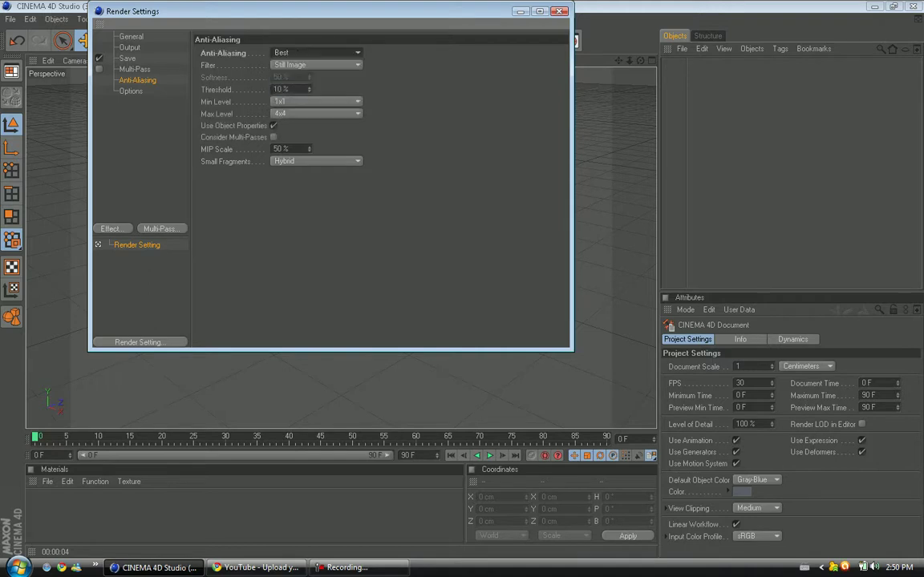
click(317, 113)
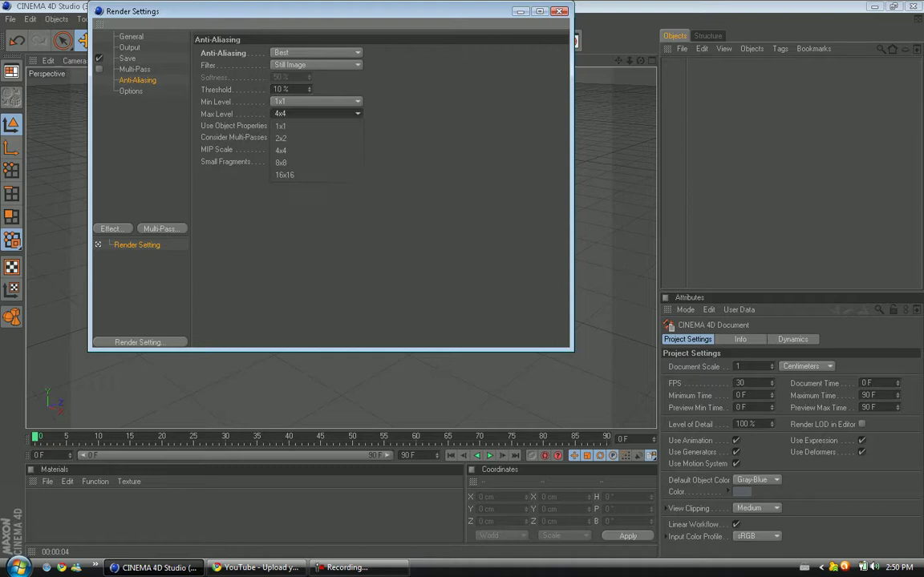
click(317, 113)
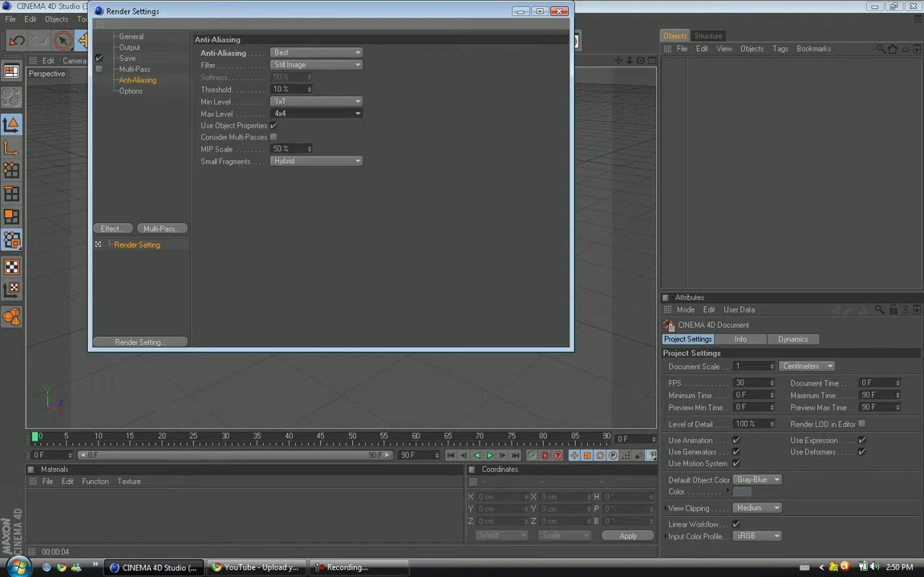
Step: Add the Lens Effects and Ambient Occlusion effects to the render setting
click(131, 91)
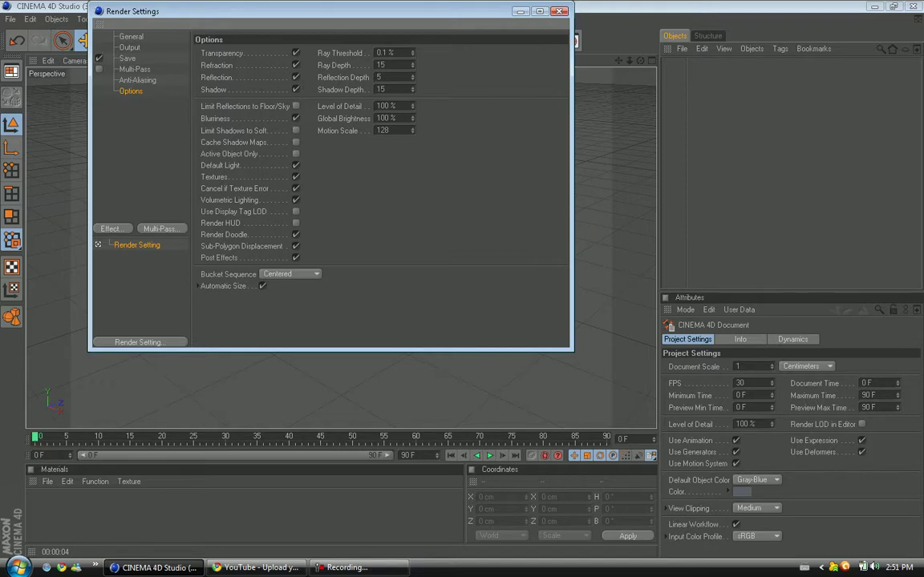
click(122, 229)
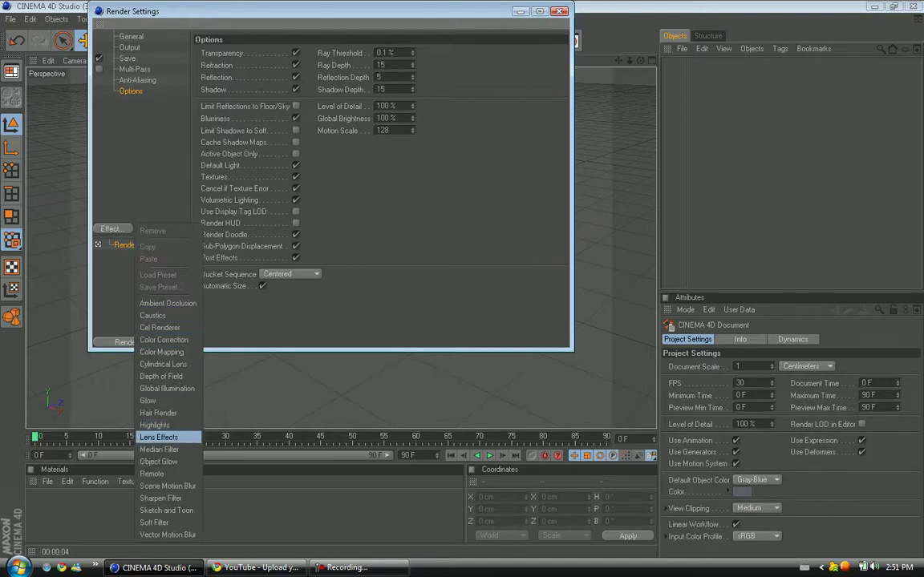
click(159, 437)
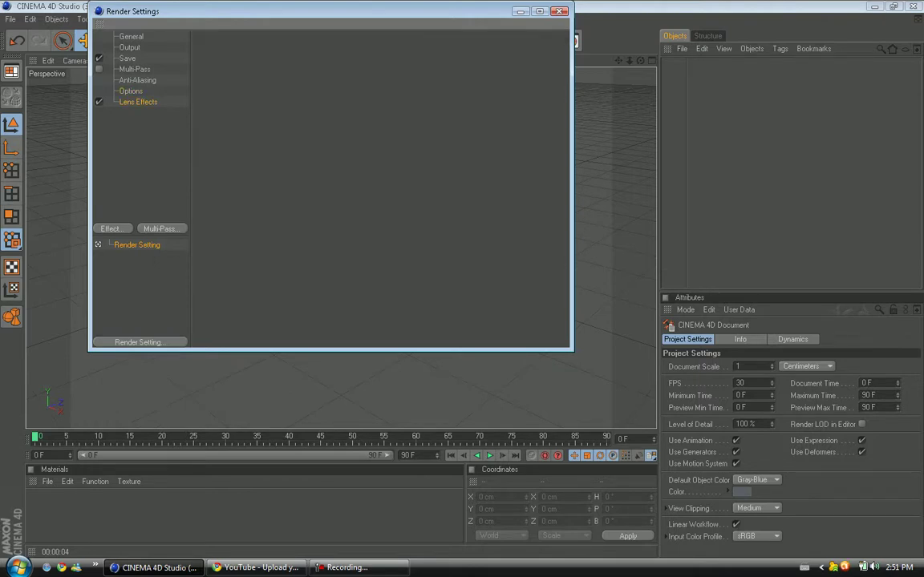
click(110, 228)
click(152, 298)
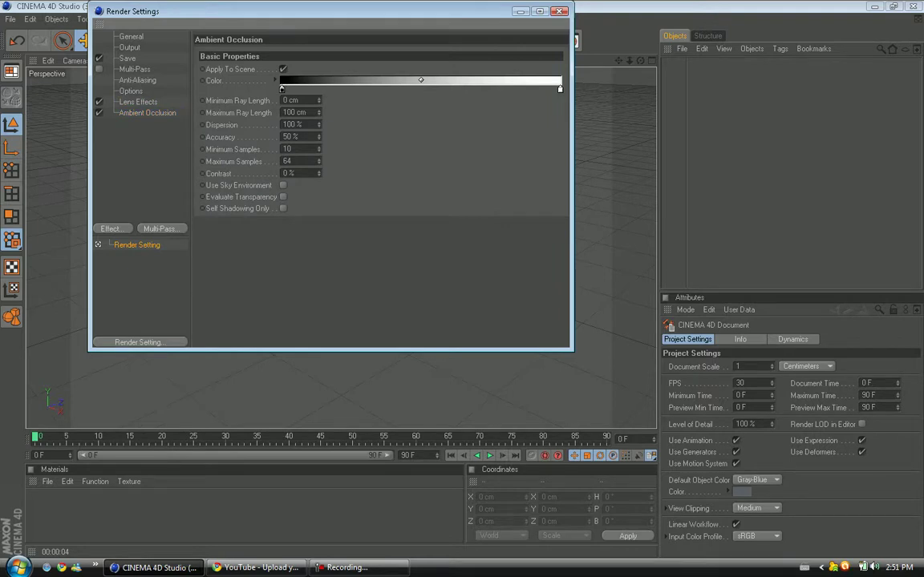
Step: Add the Global Illumination effect, set its GI mode to IR (Still Image), and open its irradiance cache settings
click(110, 229)
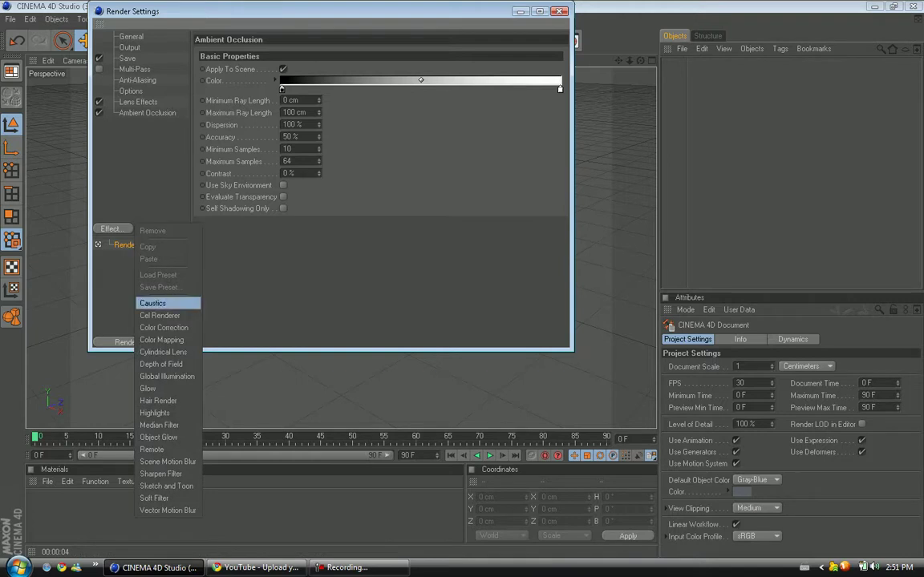
click(167, 376)
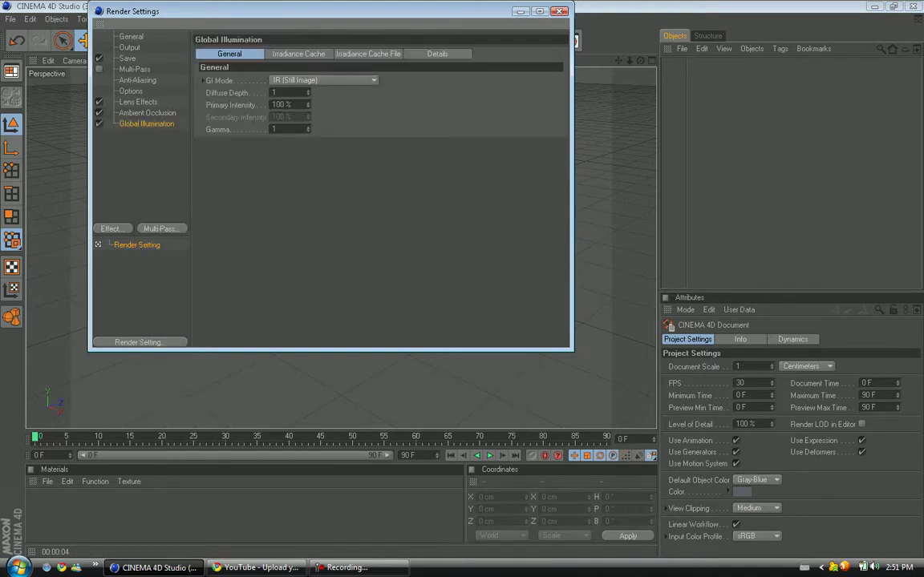
click(323, 80)
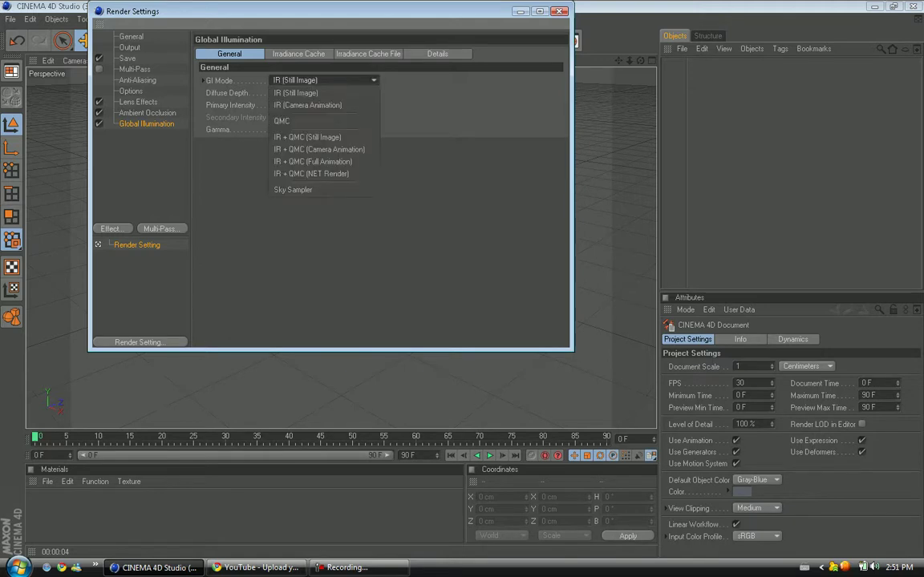
click(313, 105)
click(321, 80)
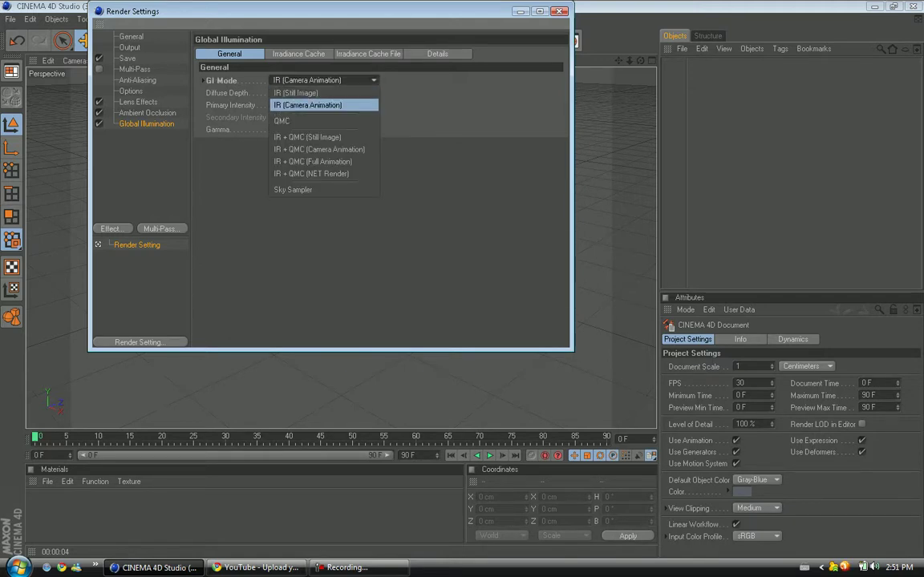
click(313, 93)
click(299, 53)
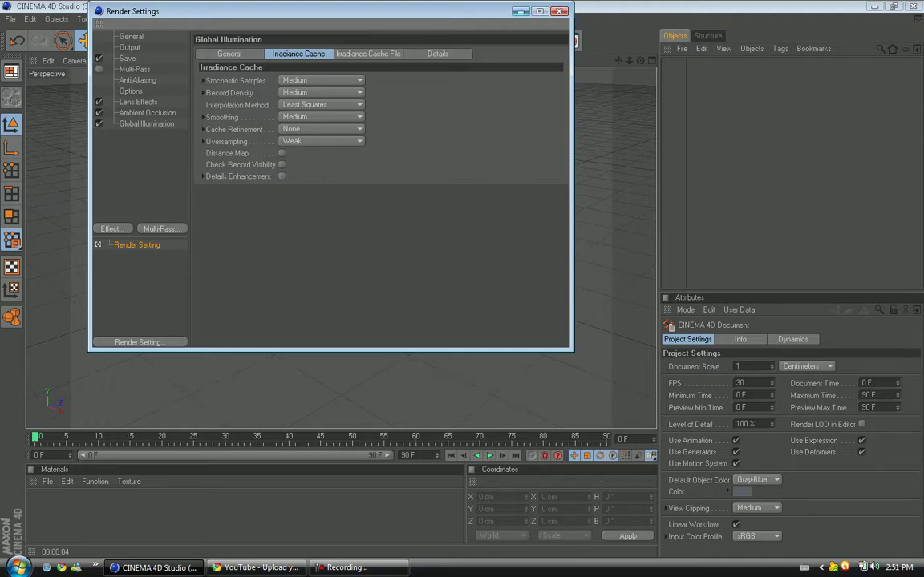
Step: Minimize the render settings and test-render the empty perspective view, stopping the render
click(520, 11)
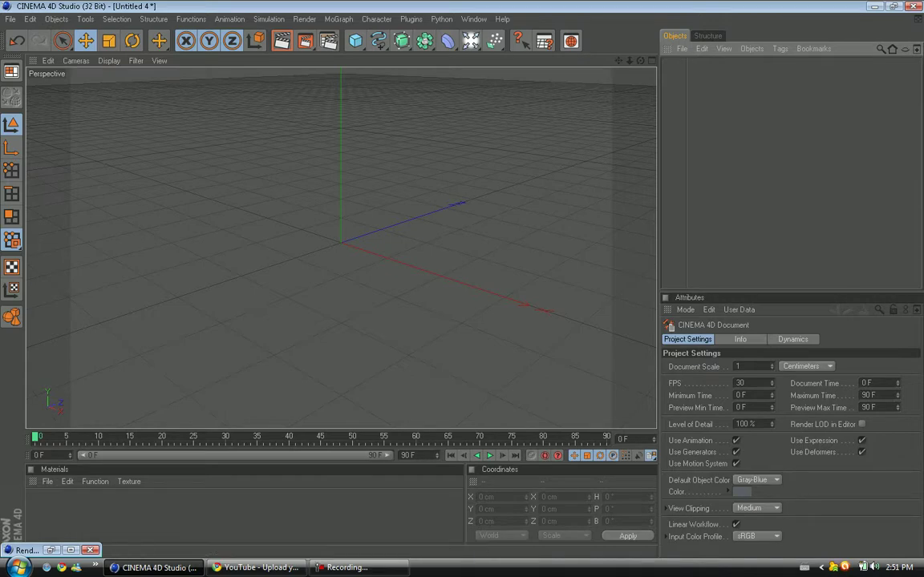
key(ctrl+r)
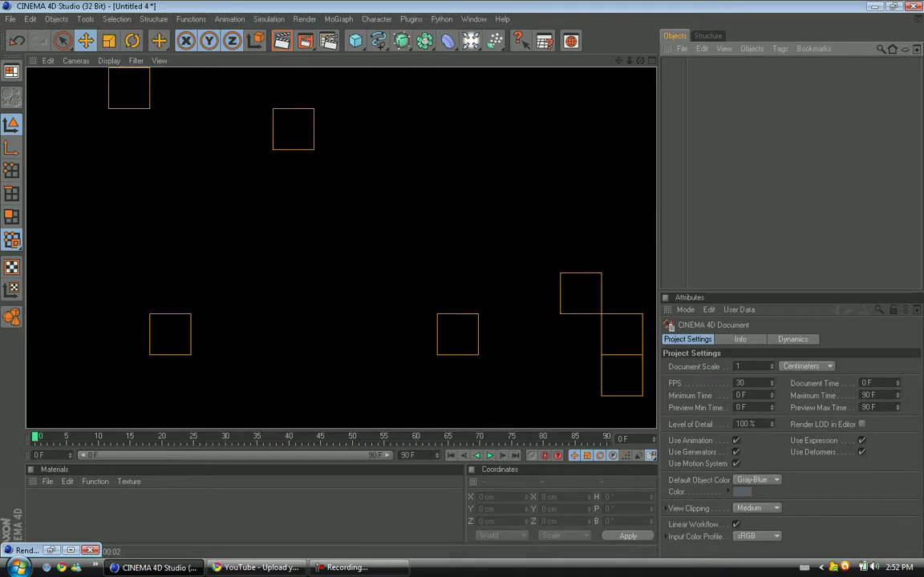
key(Escape)
Step: Reopen the render settings and save the current configuration as a preset named Logos
key(ctrl+b)
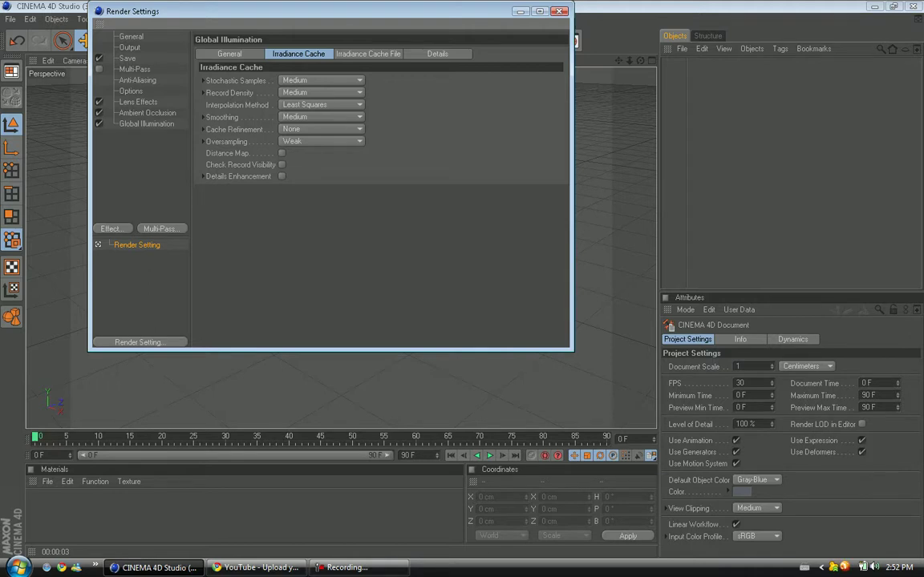
click(139, 342)
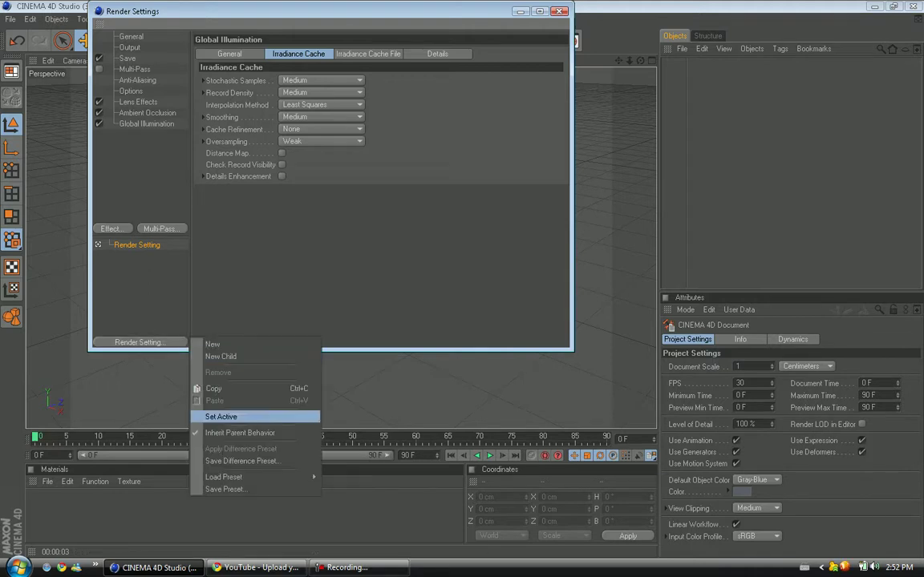
click(225, 489)
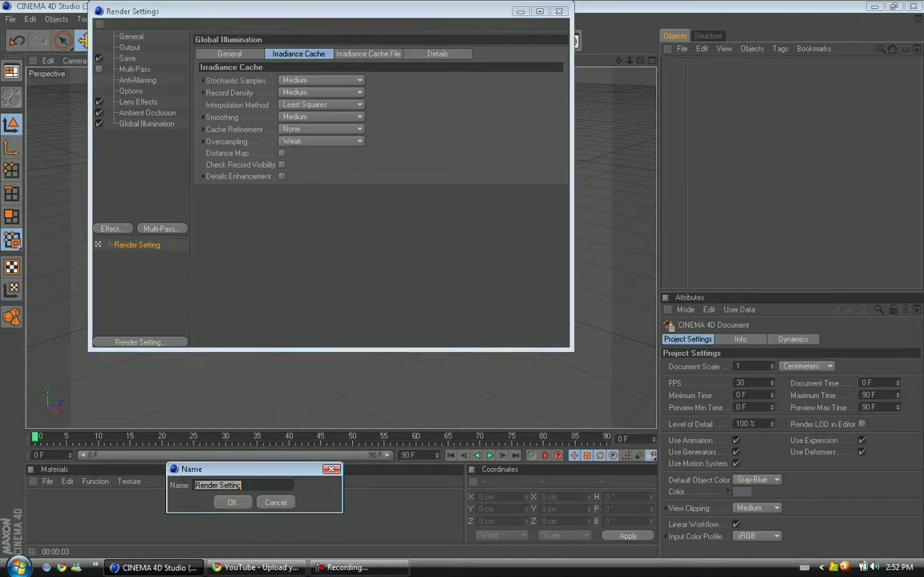
text(Logos)
key(Return)
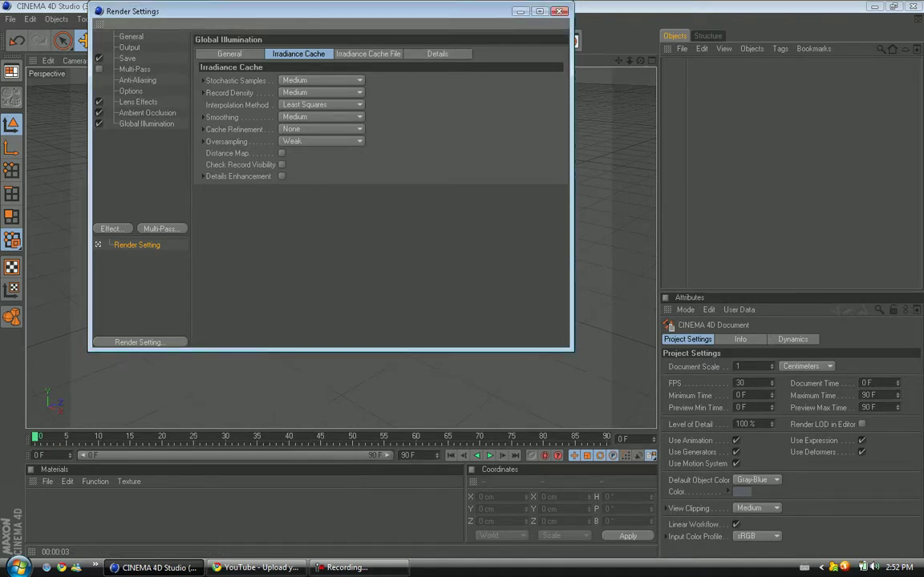
Step: Check the saved user render presets available for loading, including Logos
click(183, 342)
mouse_move(241, 477)
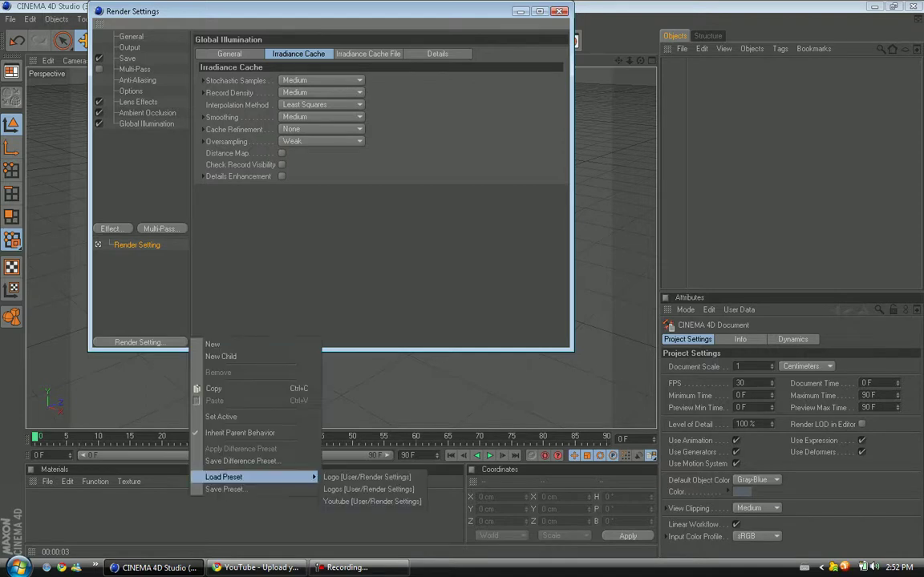
click(369, 489)
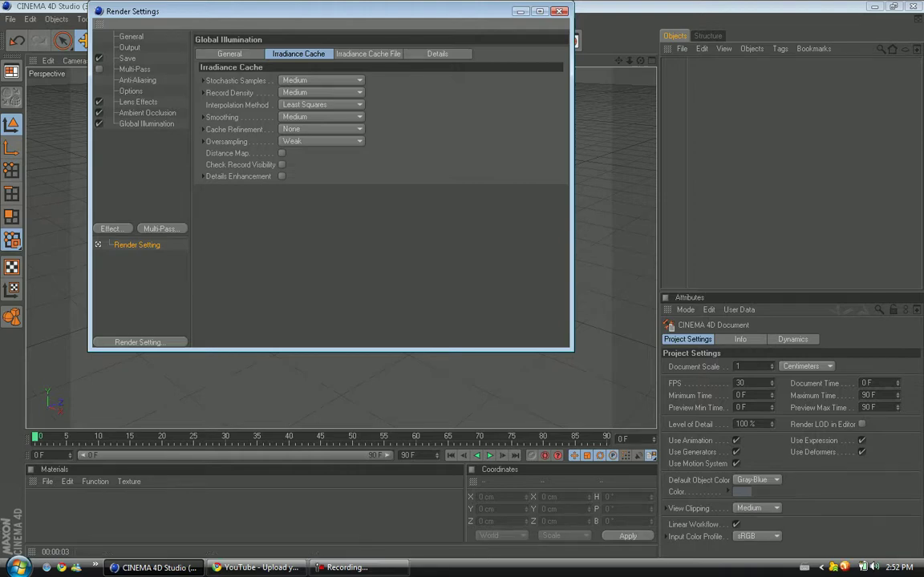
Step: Turn off the Global Illumination, Ambient Occlusion and Lens Effects, and look through the options, anti-aliasing and multi-pass settings
drag(99, 123, 99, 102)
click(131, 91)
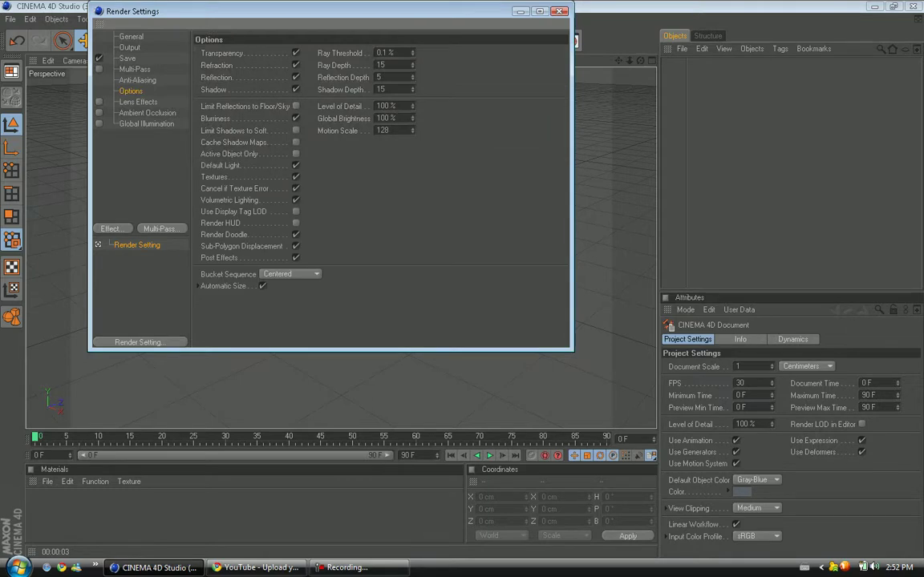
click(137, 80)
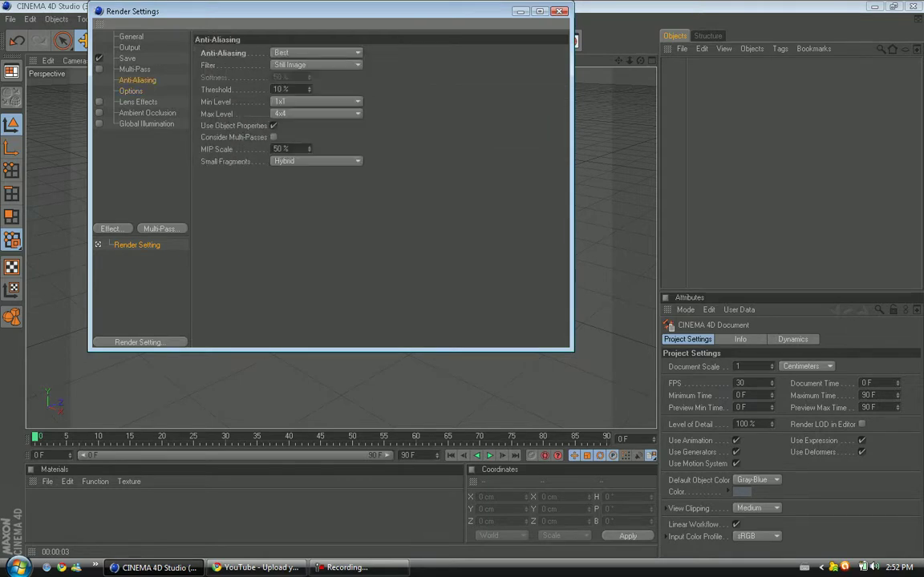
click(135, 69)
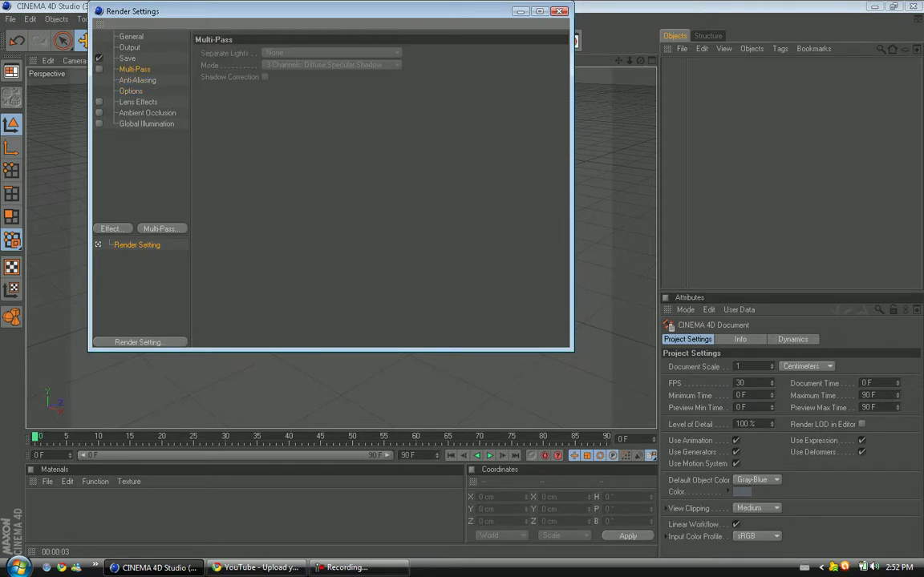
Step: Set the render's anti-aliasing mode to Geometry
click(137, 80)
click(317, 52)
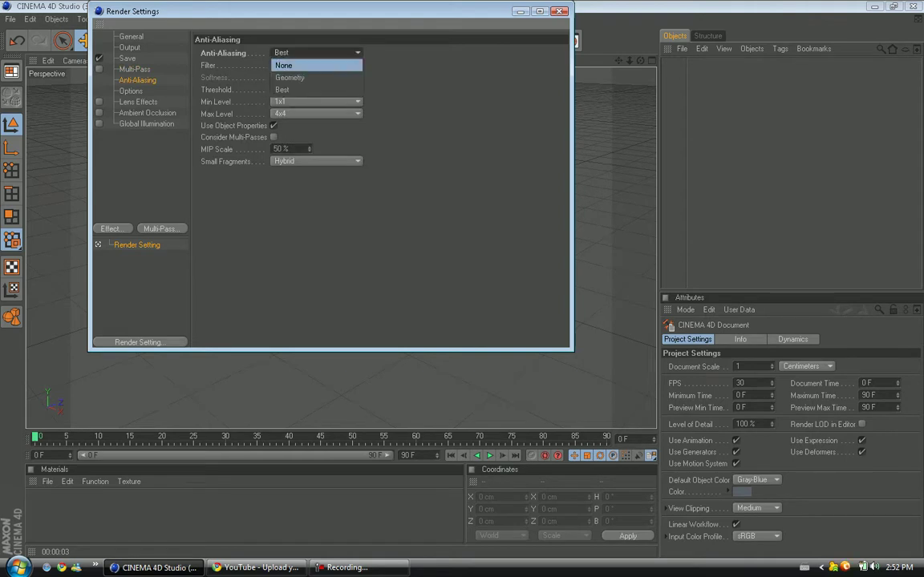
click(288, 76)
Step: Review the render setting's multi-pass, save, output, general and anti-aliasing pages
click(135, 70)
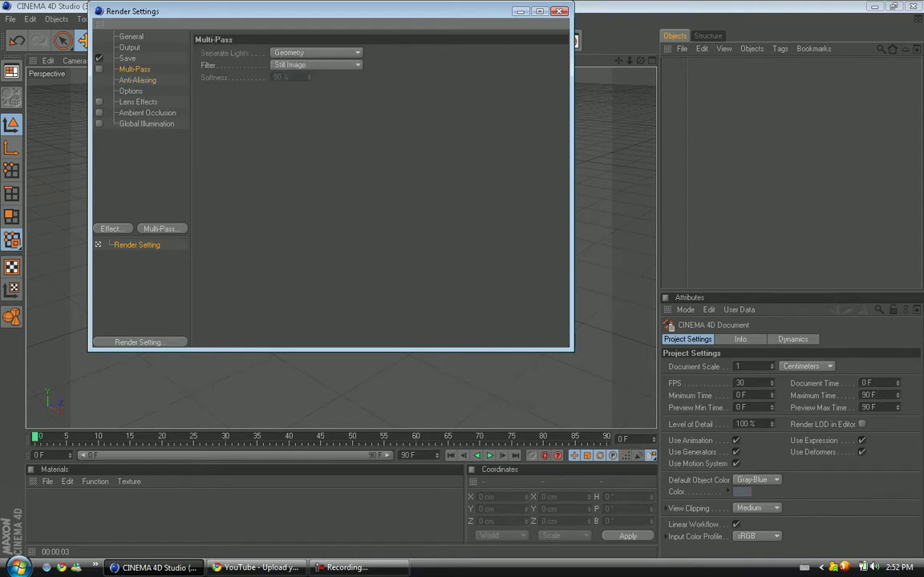
click(127, 59)
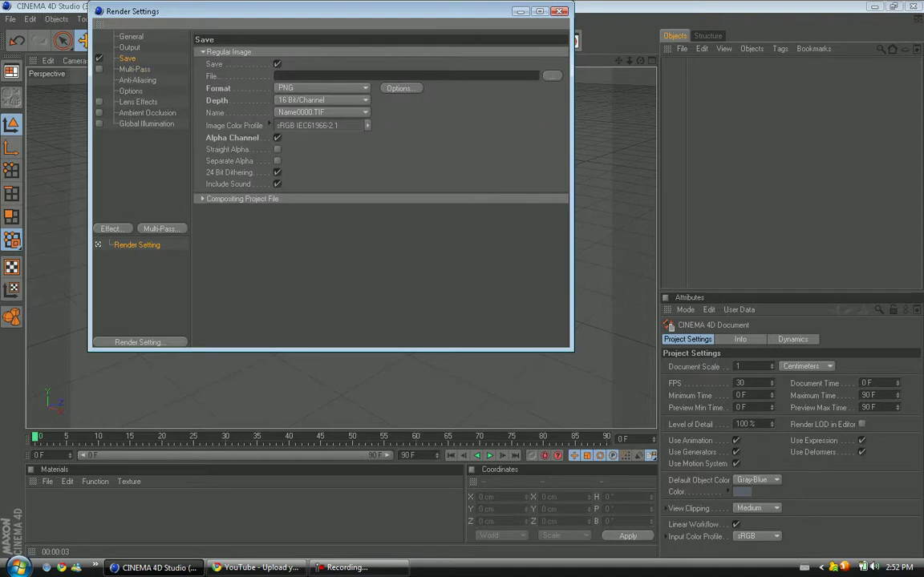
click(129, 47)
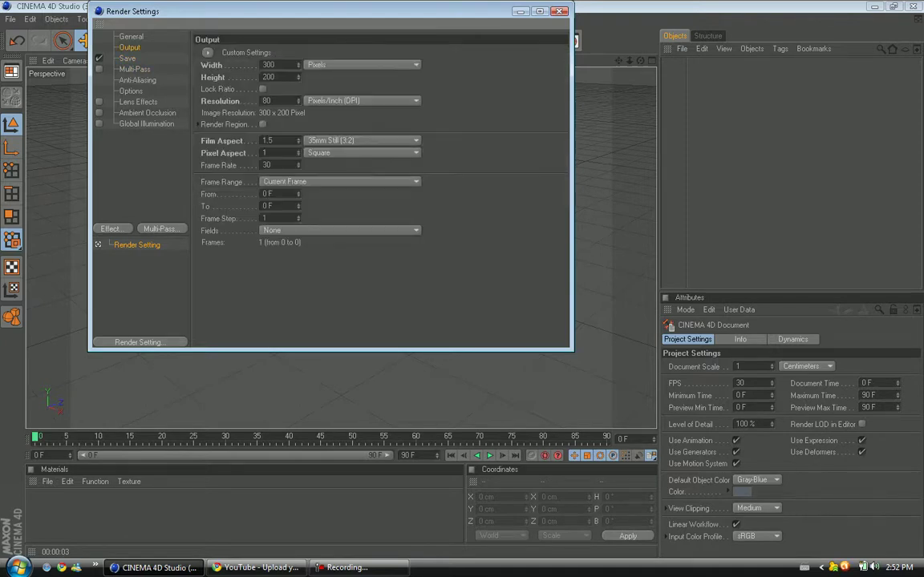
click(130, 37)
click(129, 48)
click(138, 80)
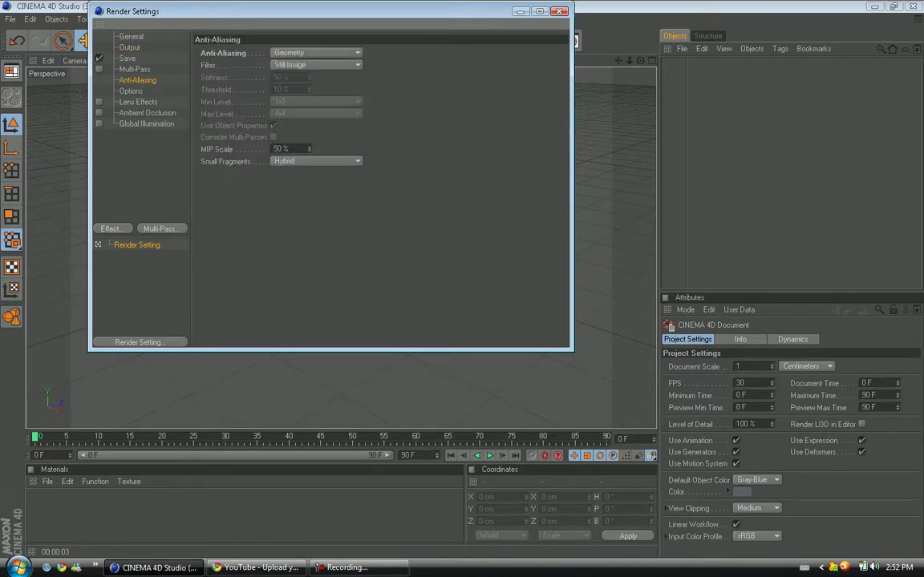
Step: Set ray depth to 8, reflection depth to 4 and shadow depth to 8, turn off Blurriness, and close the render settings
click(131, 92)
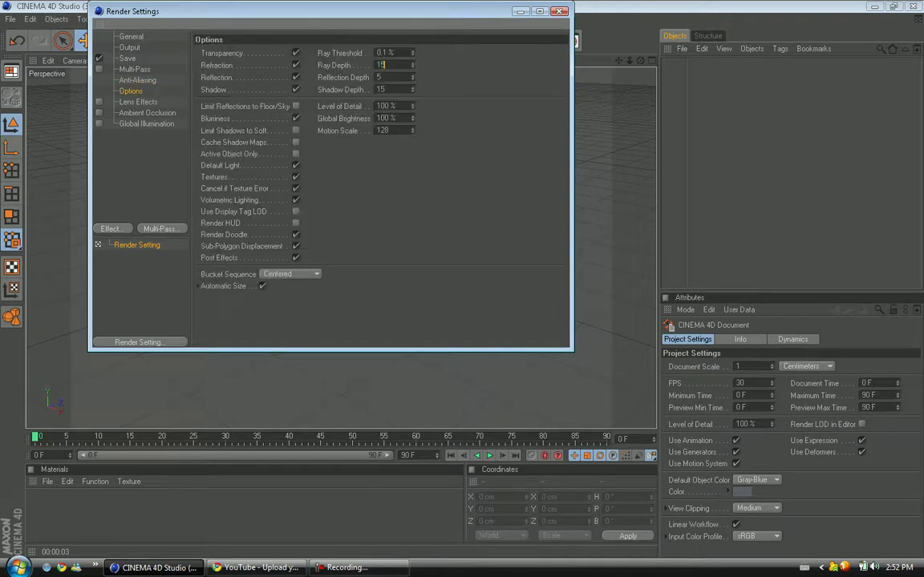
key(BackSpace)
key(BackSpace)
text(8)
key(Tab)
text(4)
key(Tab)
text(8)
key(Return)
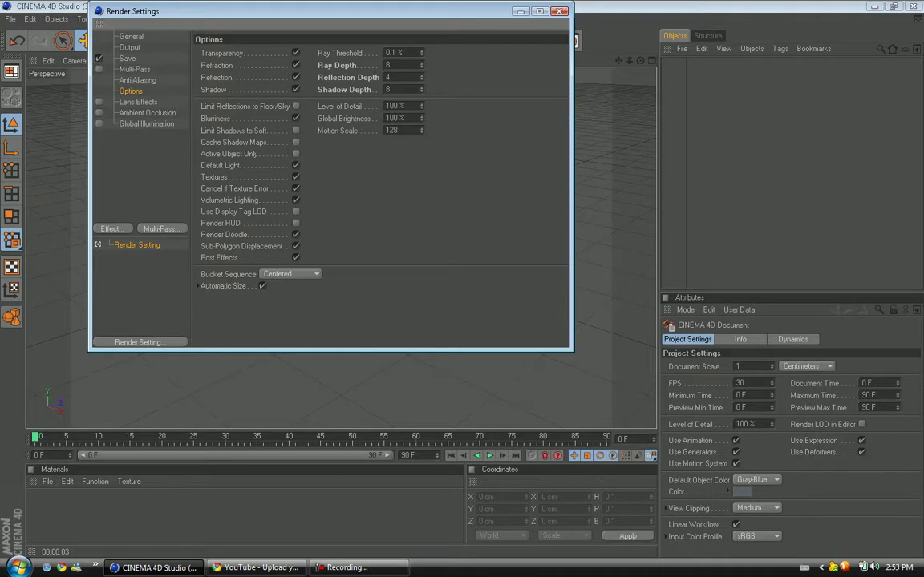
click(296, 117)
click(559, 11)
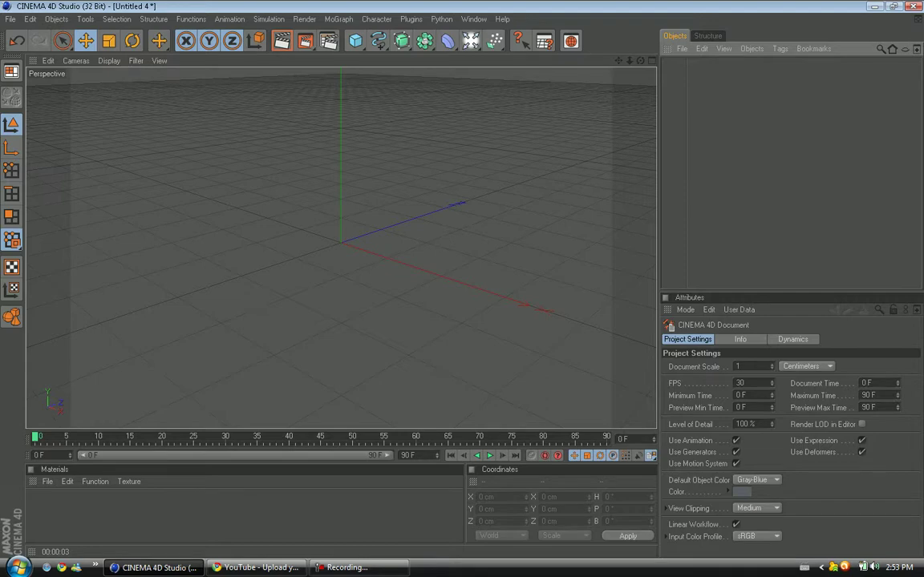
click(333, 567)
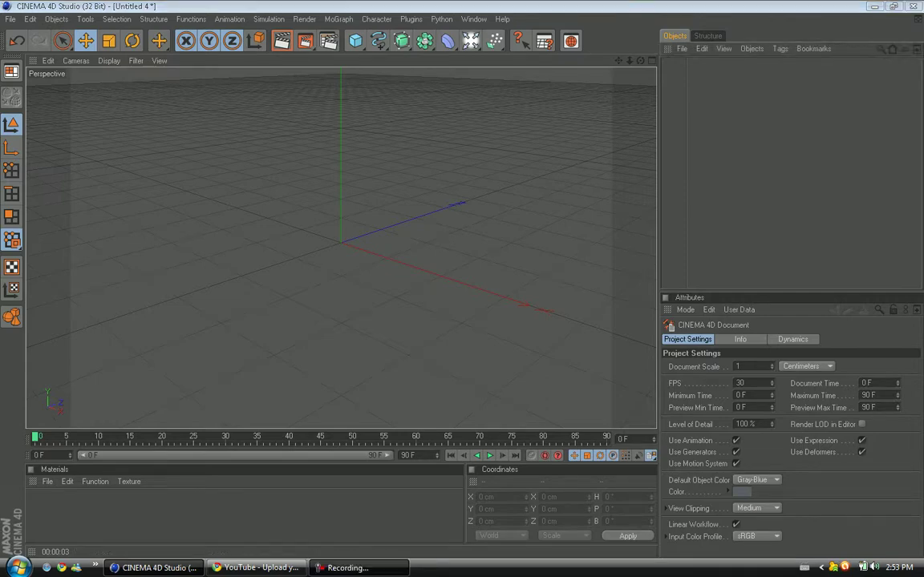